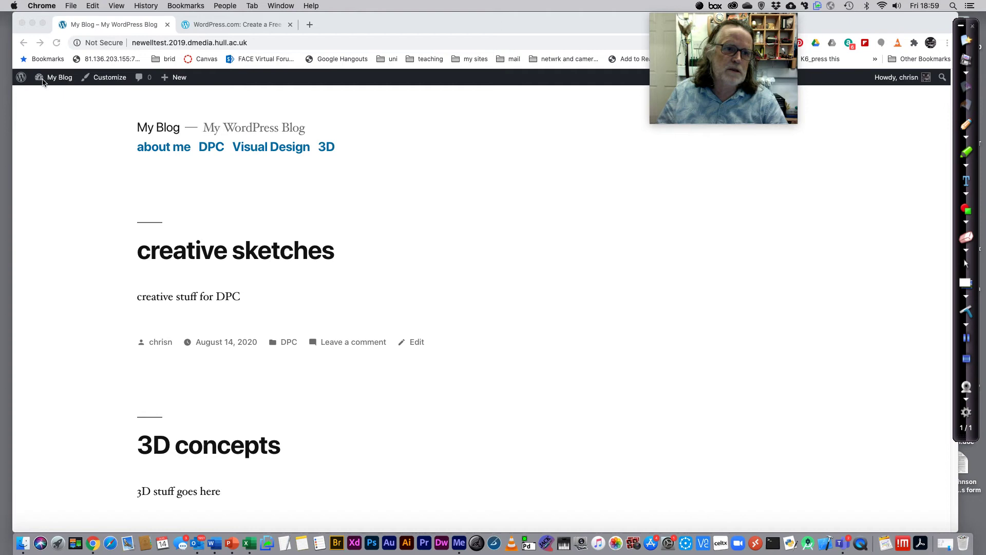
# - Go from the My Blog dashboard to Appearance > Customize to open the theme customizer
pyautogui.click(41, 82)
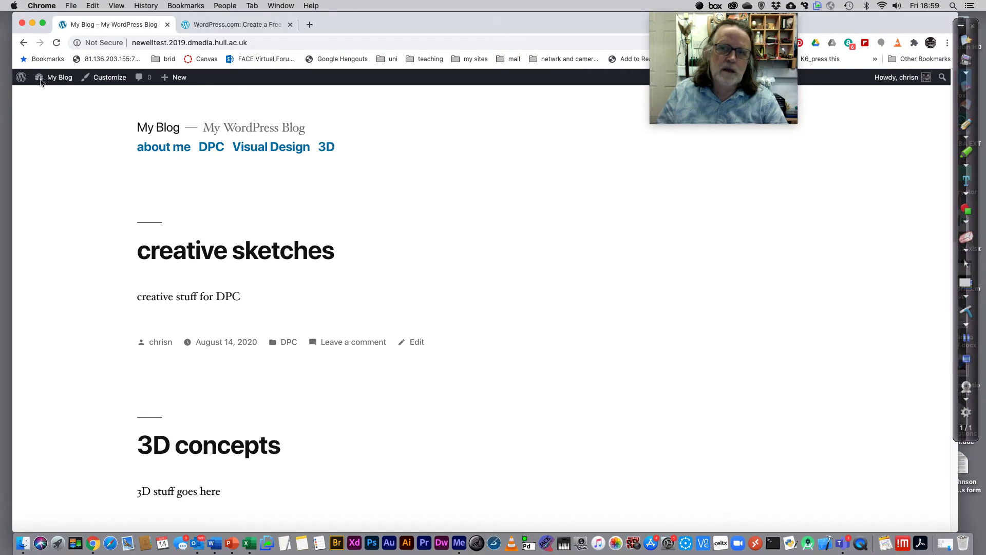
pyautogui.moveTo(42, 82)
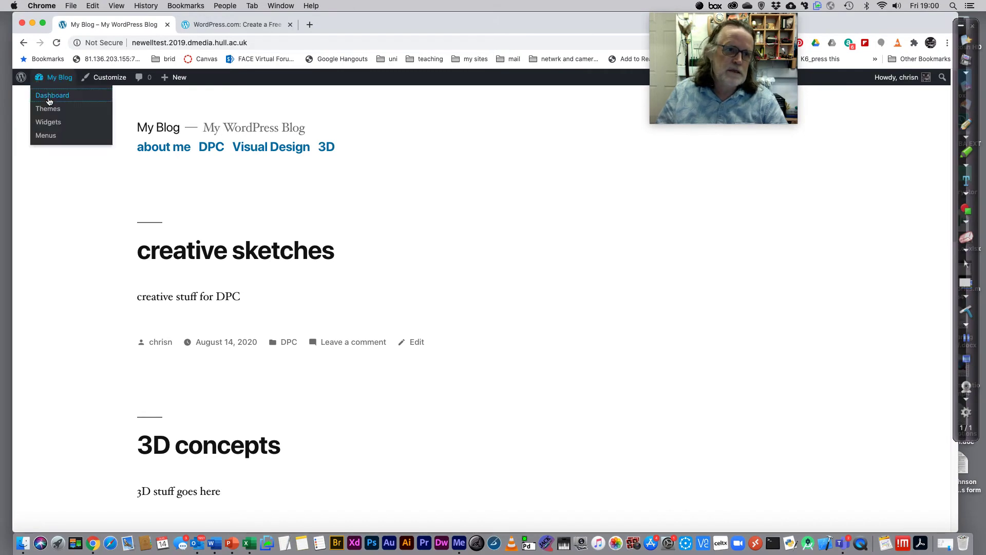
pyautogui.click(50, 99)
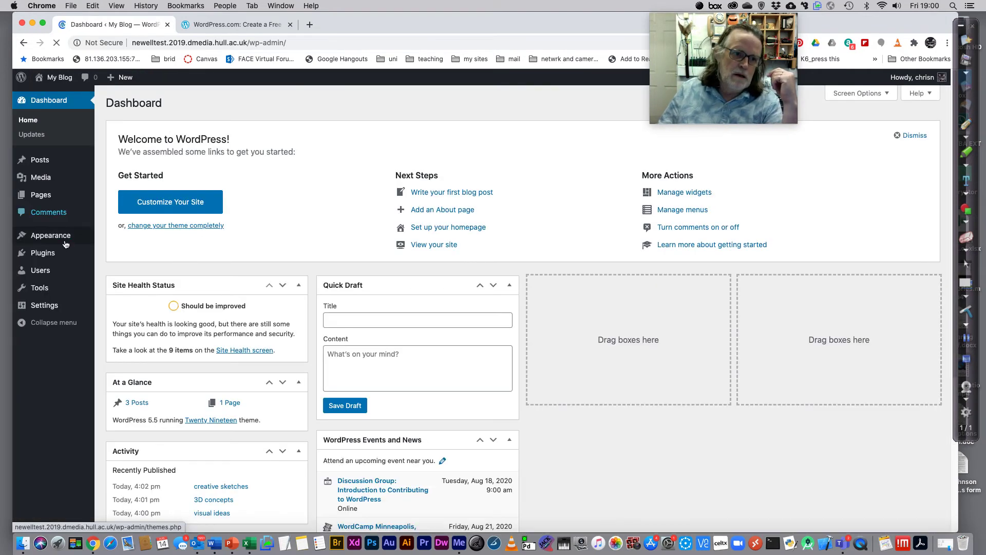
pyautogui.moveTo(63, 241)
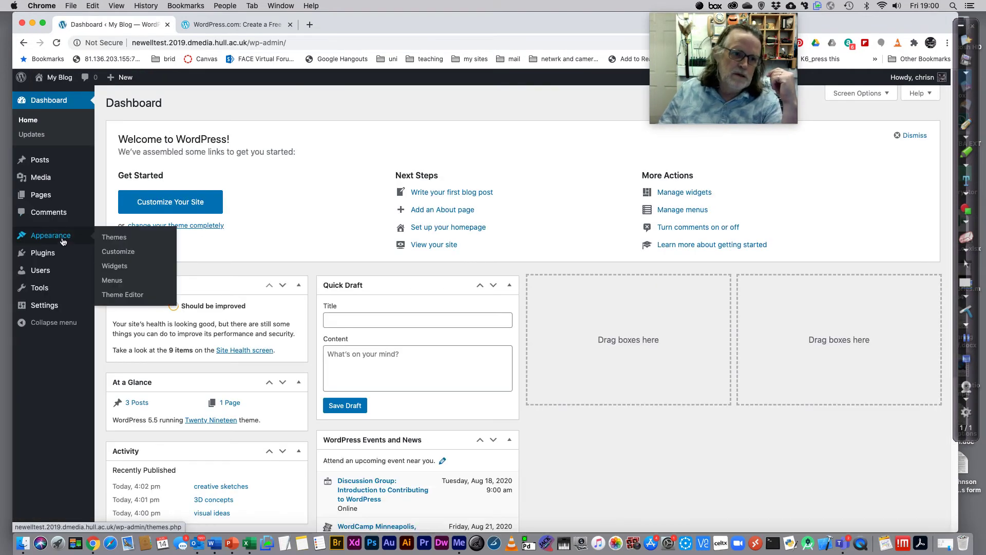
pyautogui.click(119, 252)
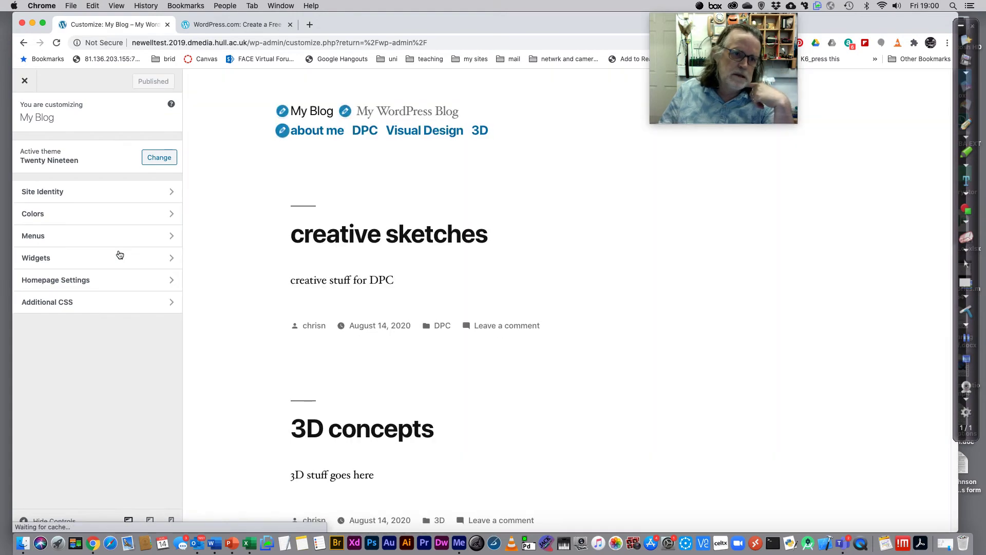
# - In Site Identity, replace the site title 'My Blog' with the owner's name followed by 'Site'
pyautogui.click(168, 192)
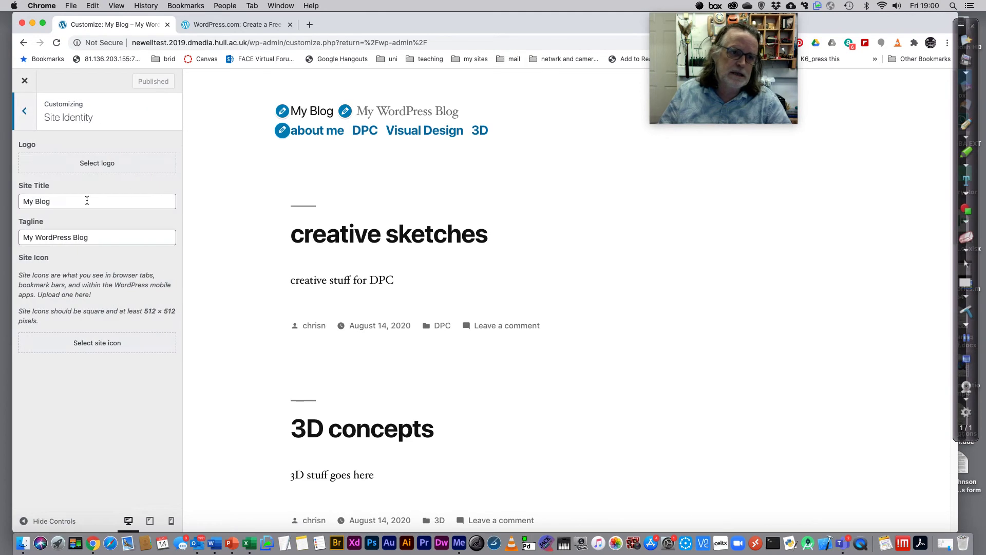
pyautogui.click(60, 201)
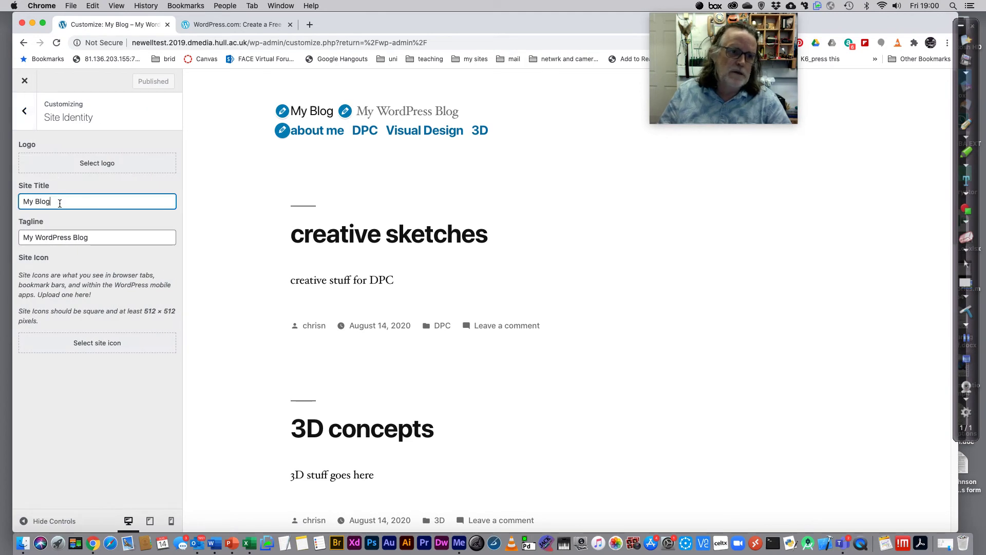
pyautogui.moveTo(60, 201); pyautogui.dragTo(20, 201)
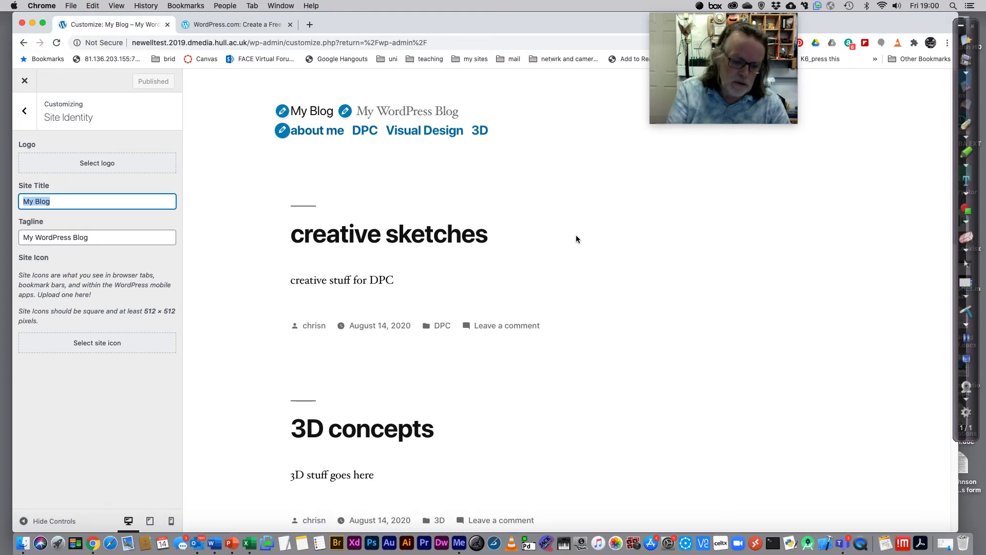
pyautogui.write('Chr')
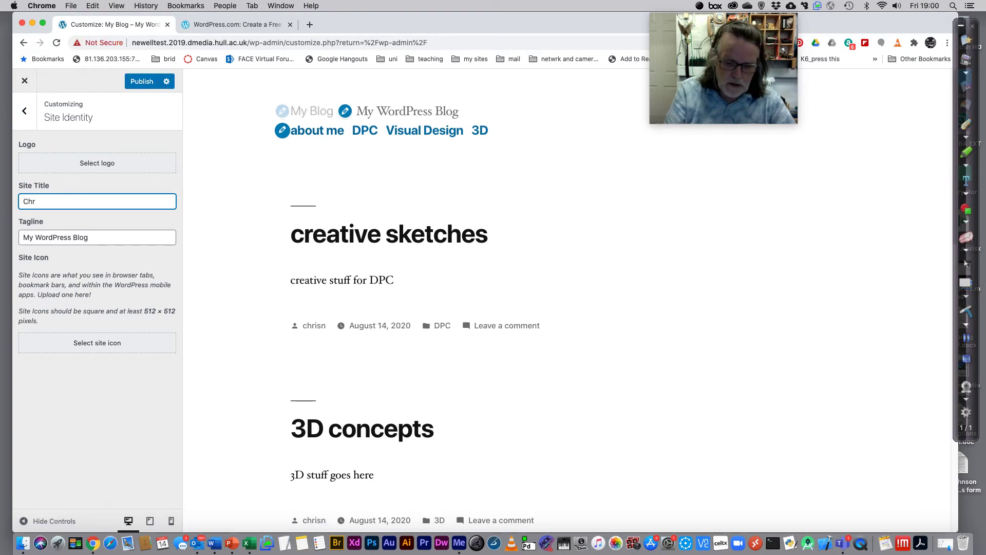
pyautogui.write('is Newell')
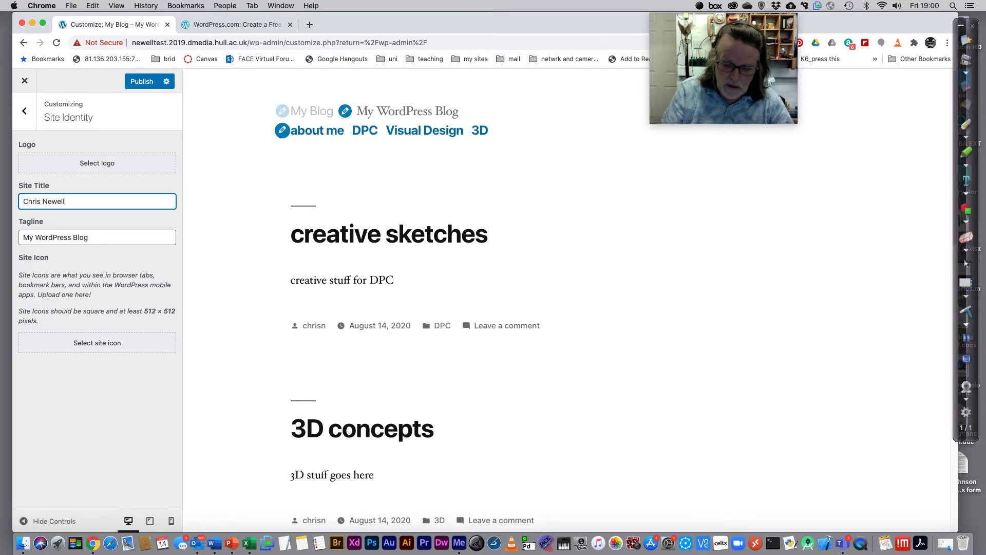
pyautogui.write("'s")
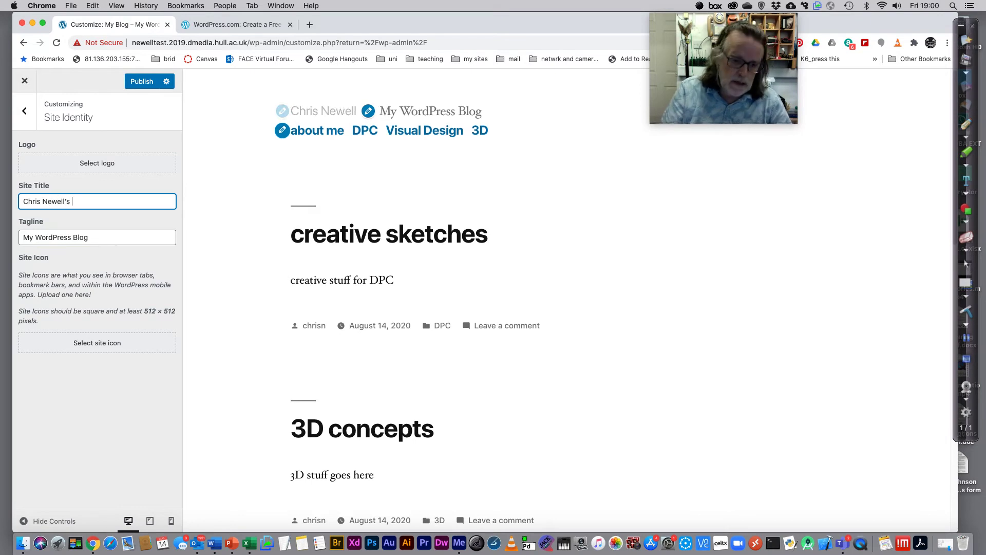
pyautogui.write(' Site')
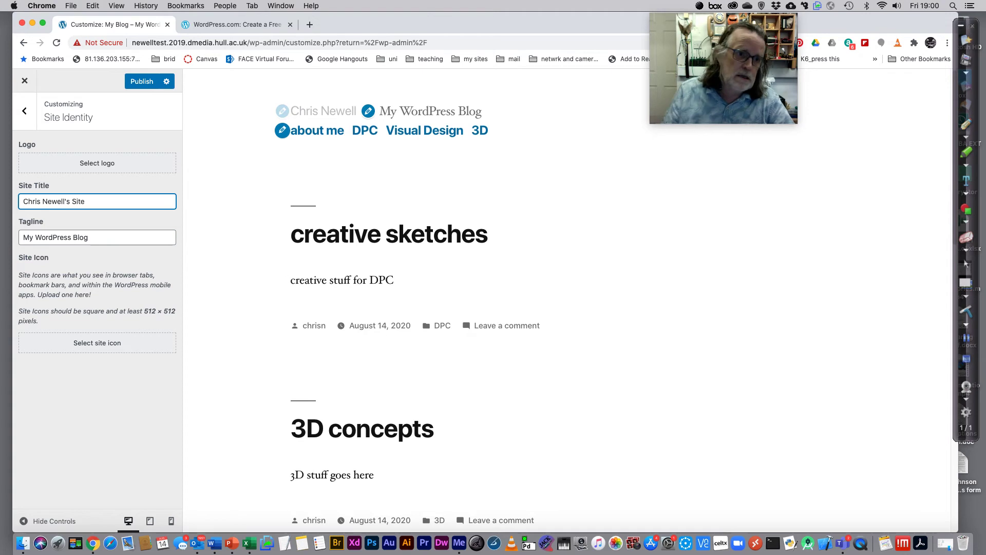
# - Replace the tagline 'My WordPress Blog' with 'design stuff', capitalizing the D
pyautogui.moveTo(88, 237); pyautogui.dragTo(4, 240)
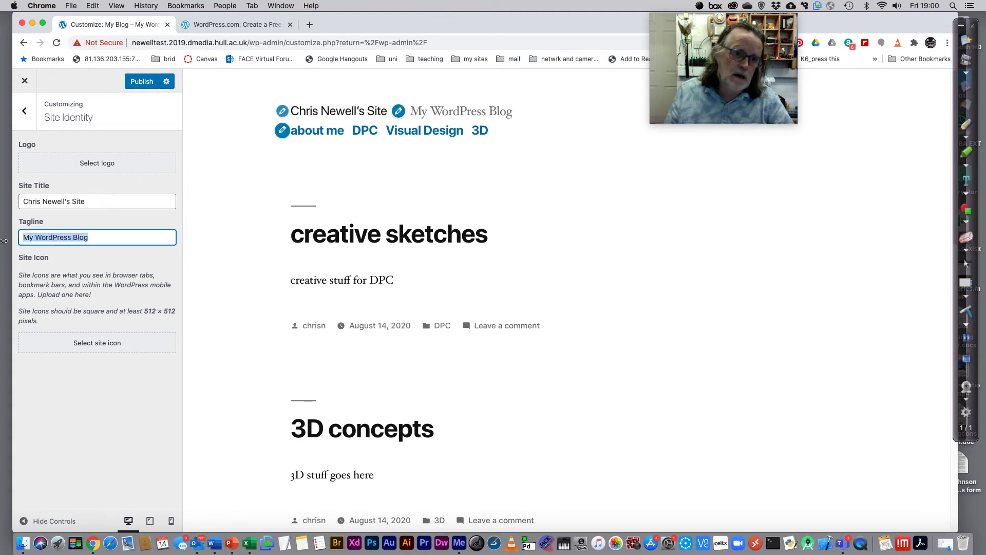
pyautogui.write('desig')
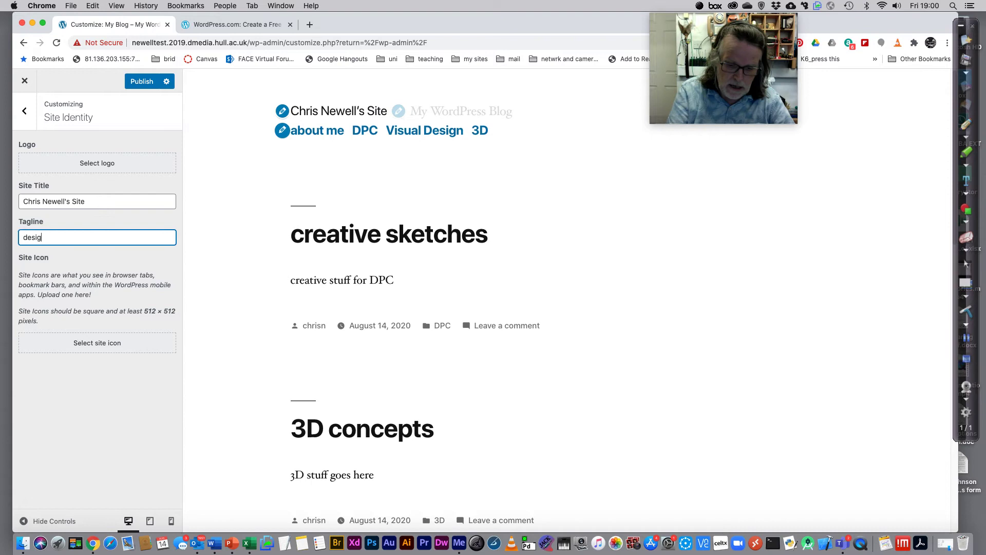
pyautogui.write('n stuff')
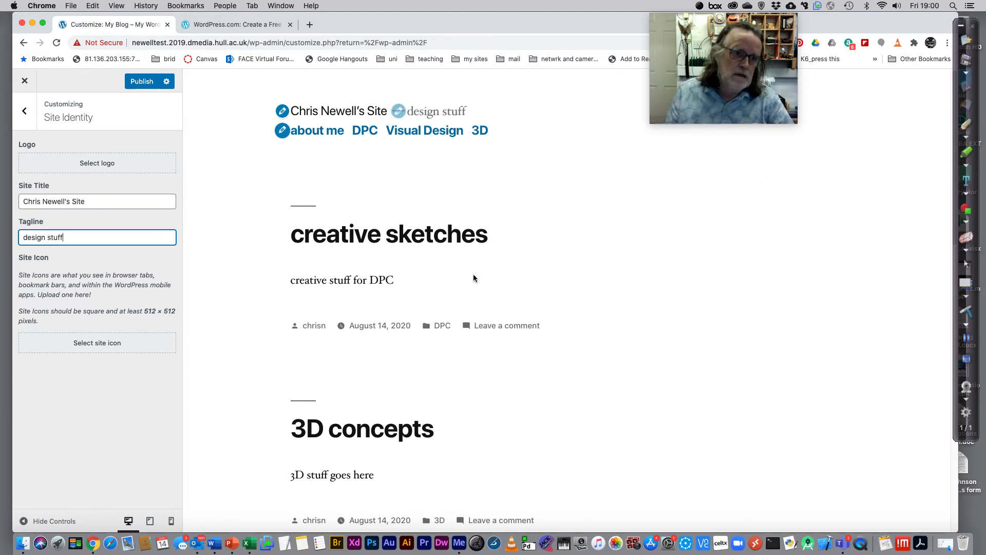
pyautogui.click(28, 237)
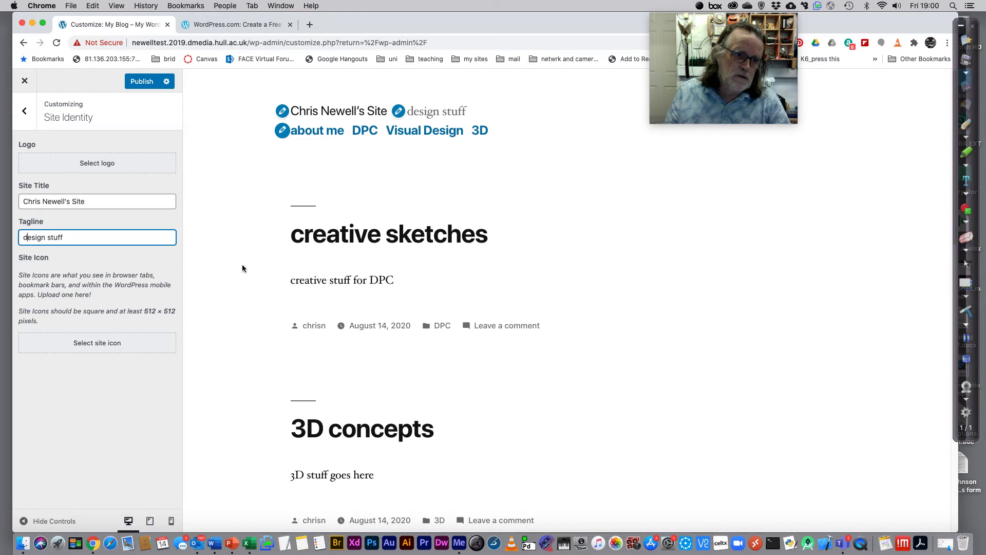
pyautogui.press('BackSpace')
pyautogui.write('D')
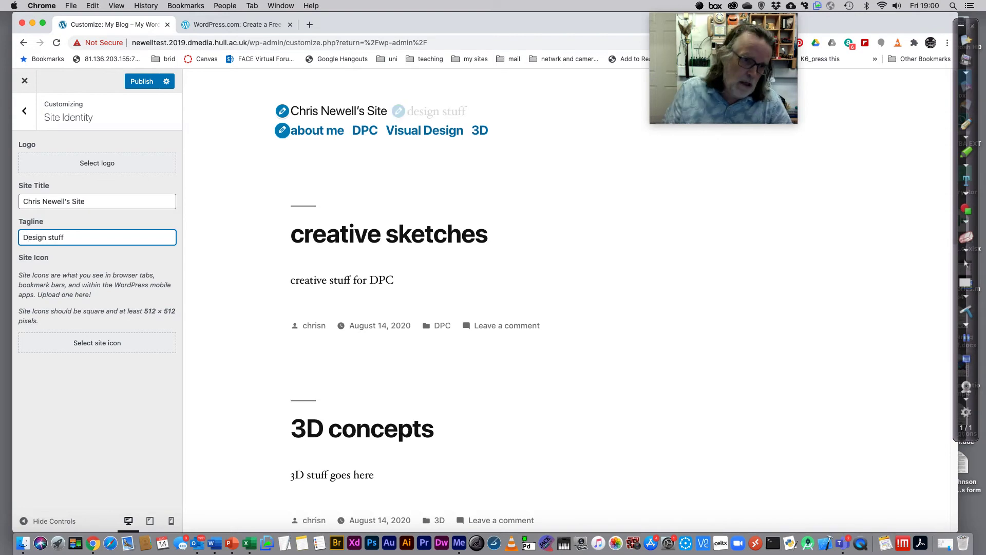
# - Capitalize the S so the tagline reads 'Design Stuff', and publish the changes
pyautogui.click(50, 237)
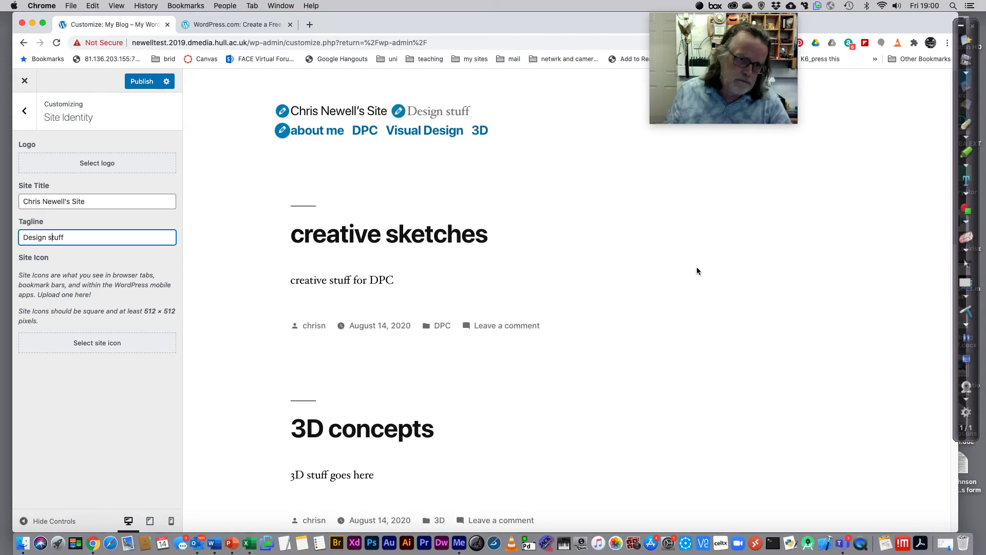
pyautogui.press('BackSpace')
pyautogui.write('S')
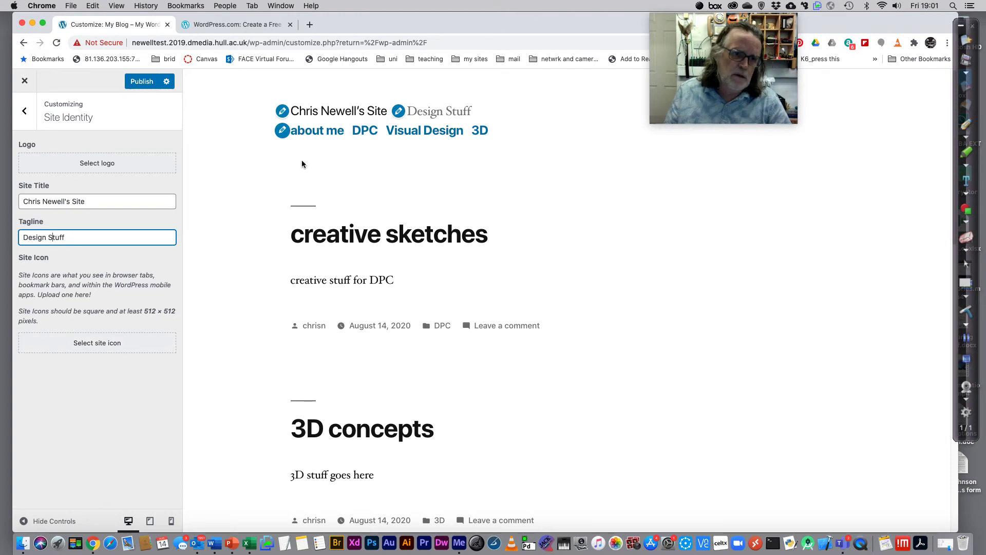
pyautogui.click(142, 82)
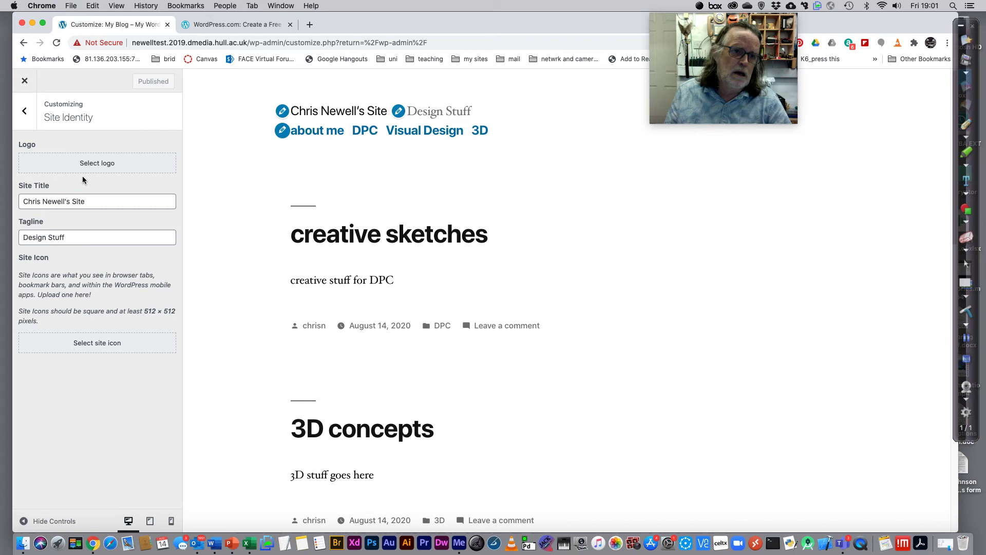
# - Return to the main customizer sections and open Colors, with the primary colour still Default
pyautogui.click(26, 115)
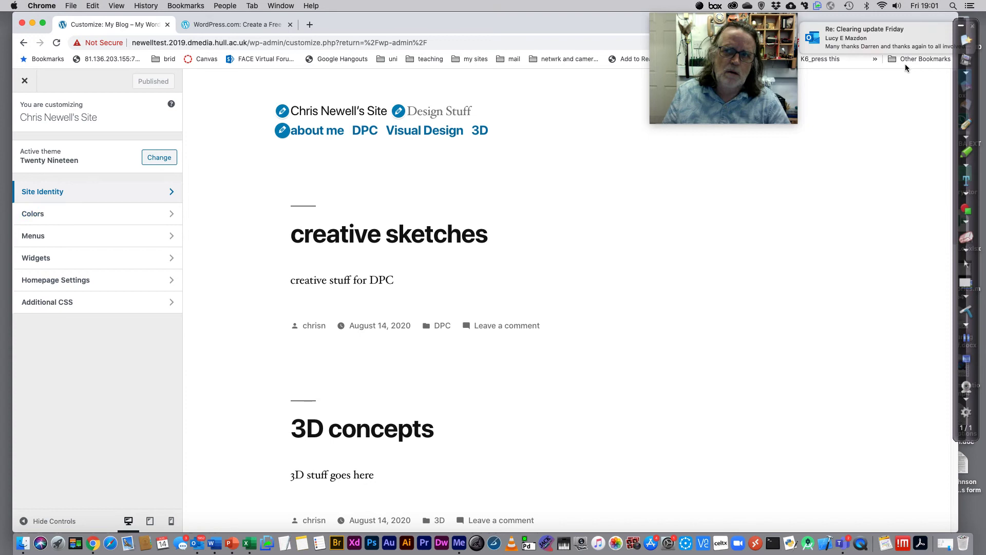
pyautogui.click(907, 40)
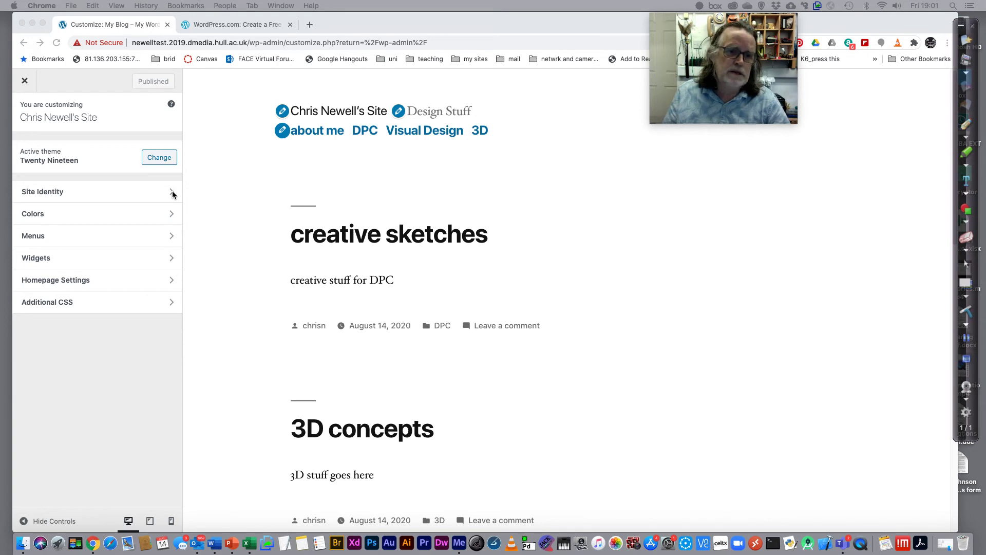
pyautogui.click(162, 216)
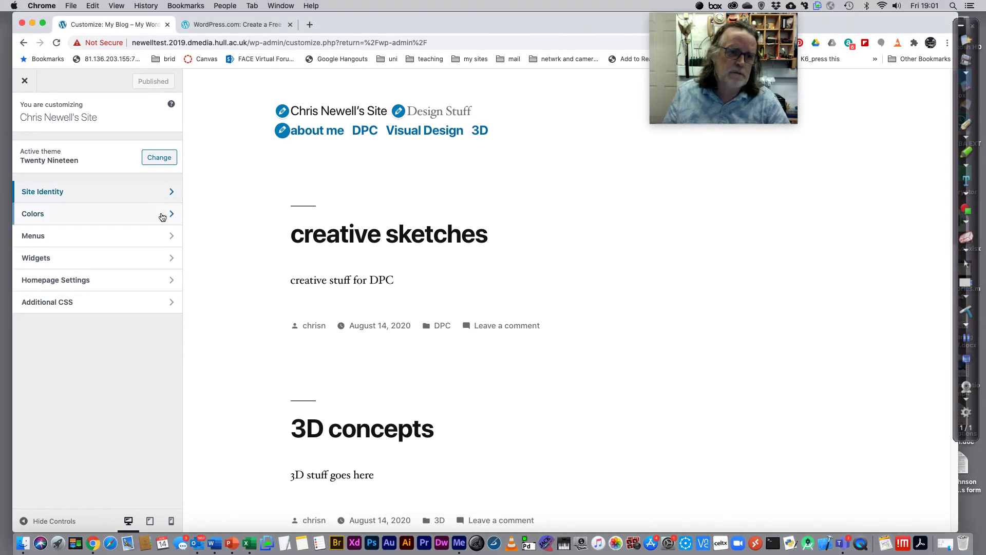
pyautogui.click(169, 214)
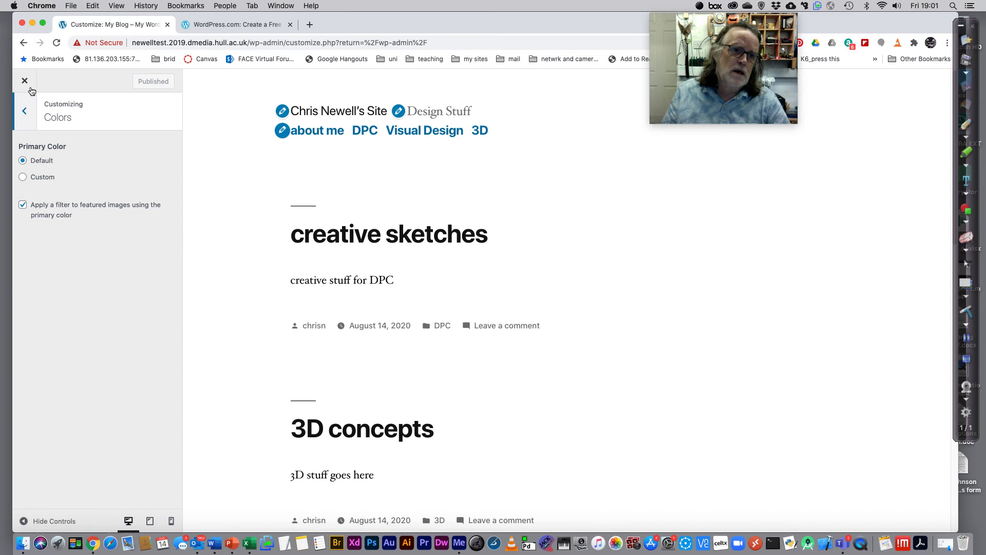
# - Look through the Menus and Footer widget settings, then return to the main customizer sections
pyautogui.click(22, 114)
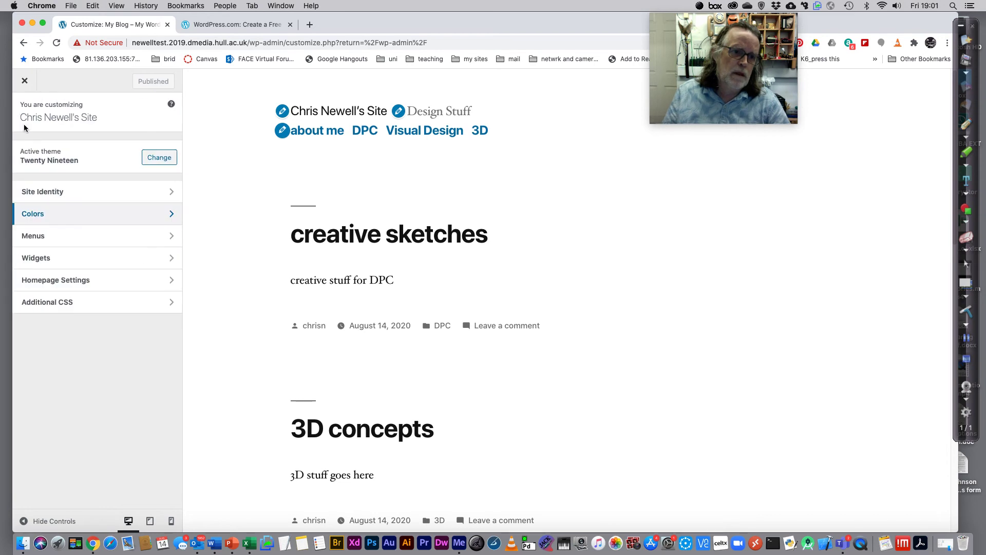
pyautogui.click(56, 237)
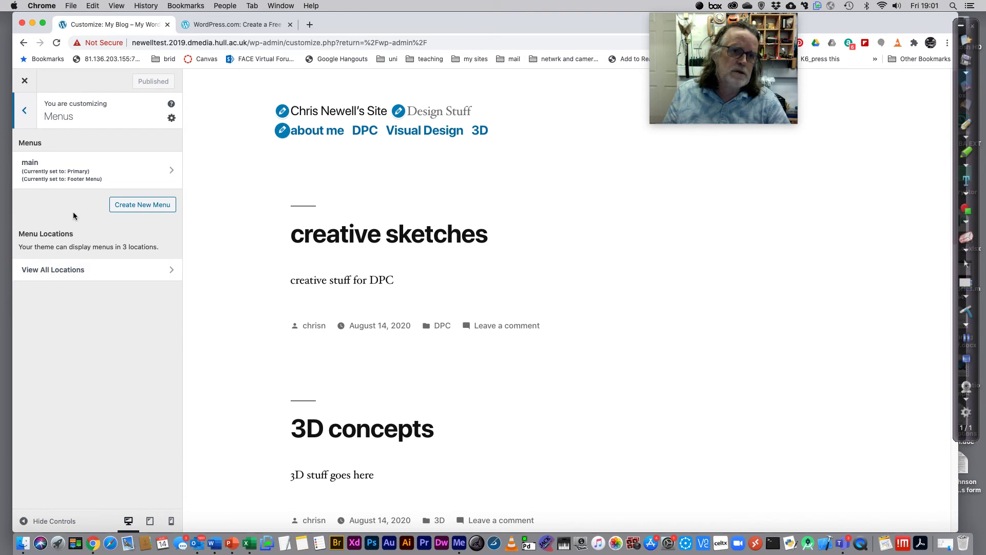
pyautogui.click(23, 117)
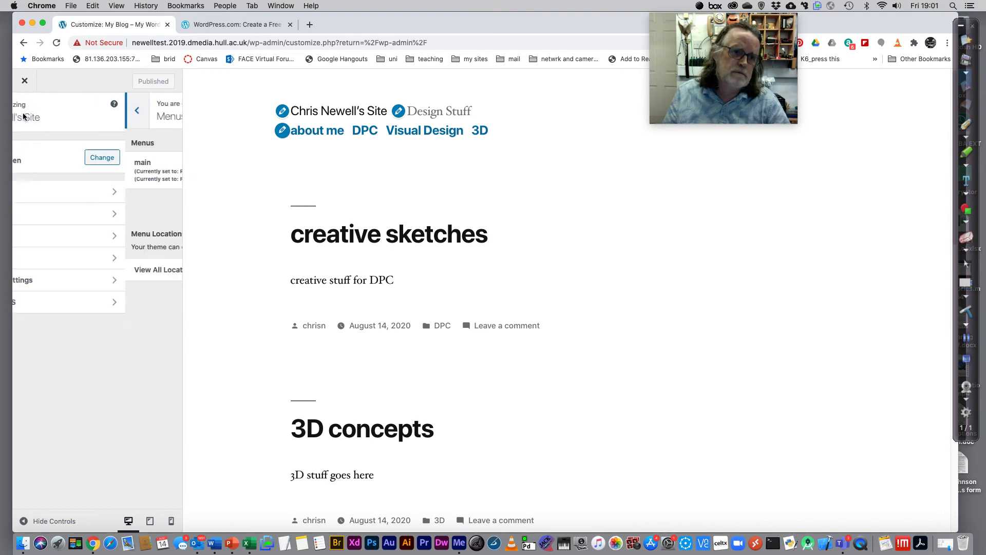
pyautogui.click(71, 257)
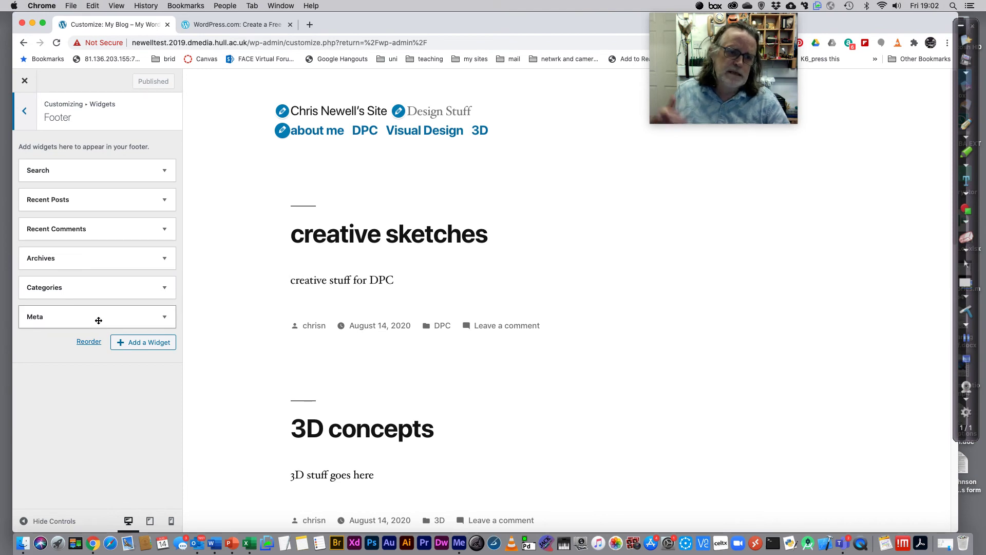
pyautogui.doubleClick(25, 110)
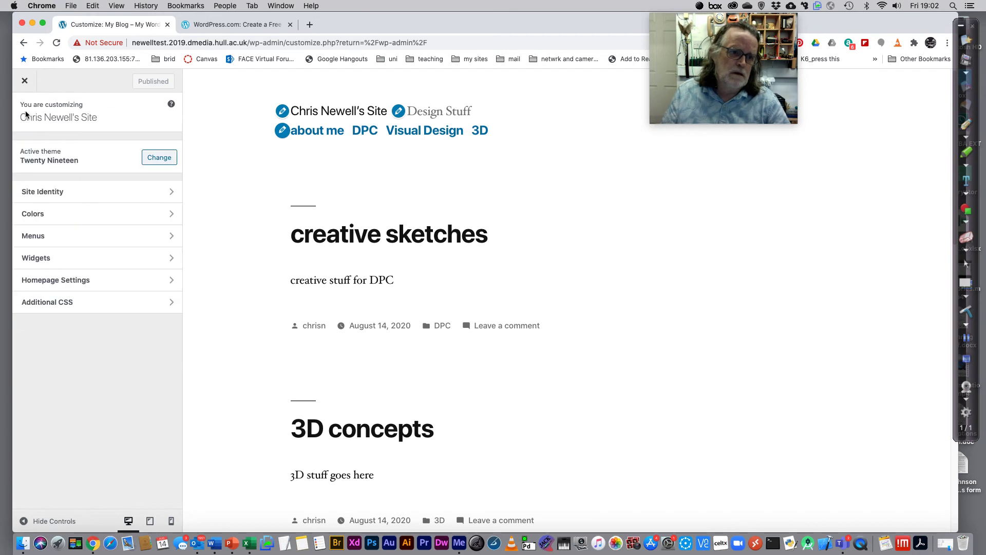
# - In Homepage Settings, choose A static page with 'about me' as the homepage
pyautogui.click(70, 280)
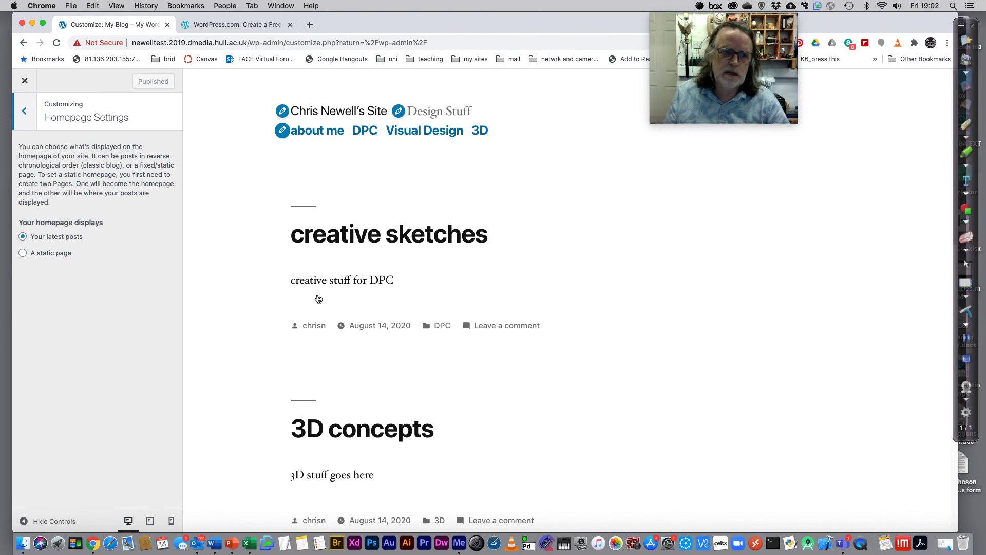
pyautogui.click(22, 254)
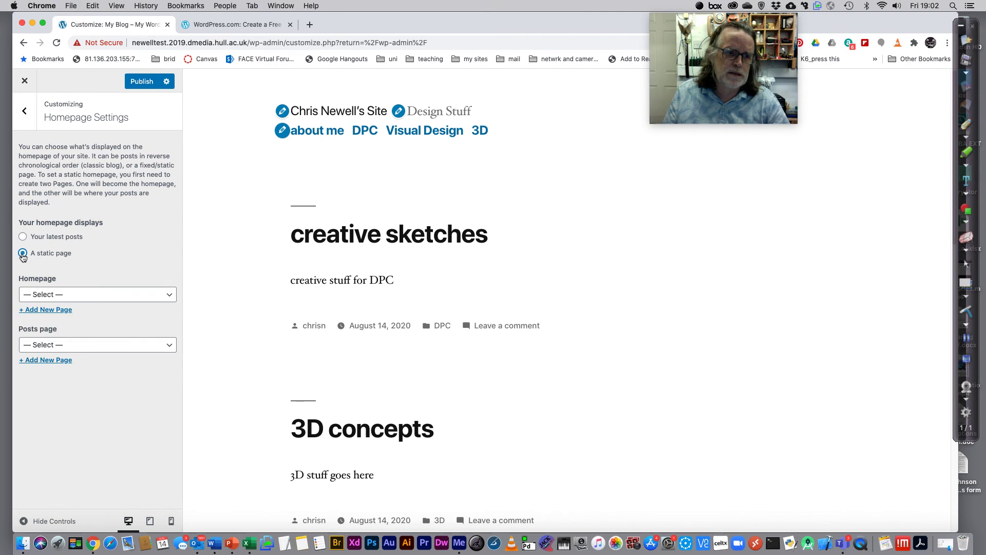
pyautogui.click(168, 296)
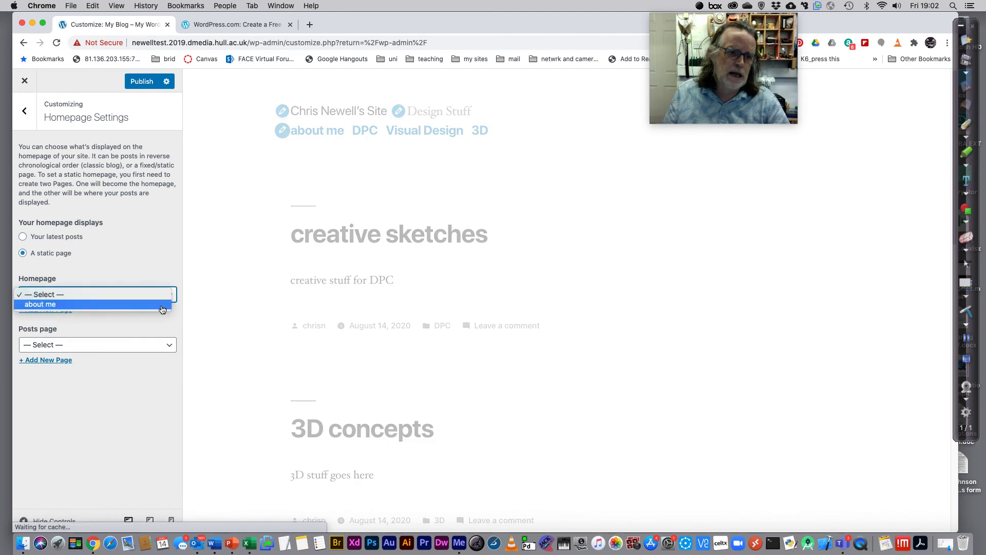
pyautogui.click(161, 306)
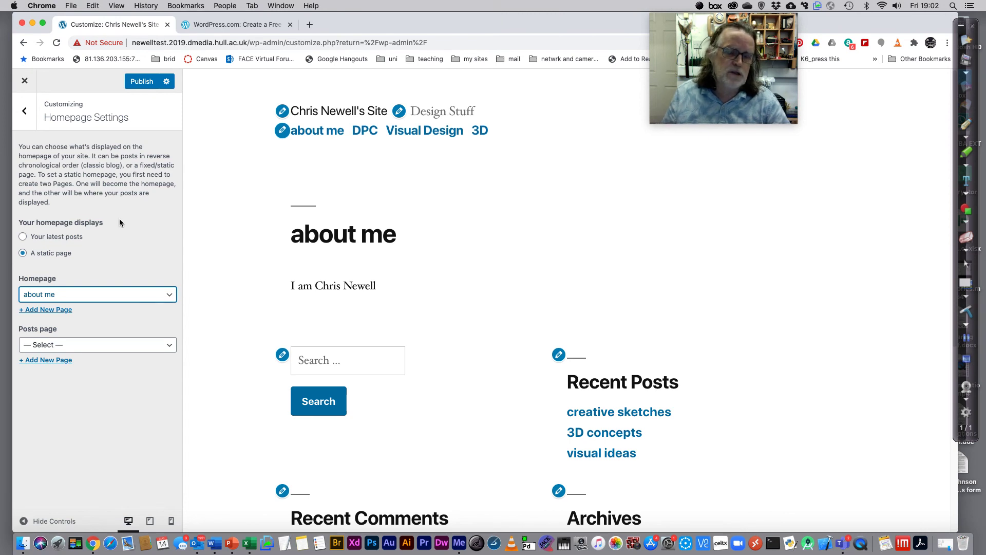
pyautogui.click(24, 114)
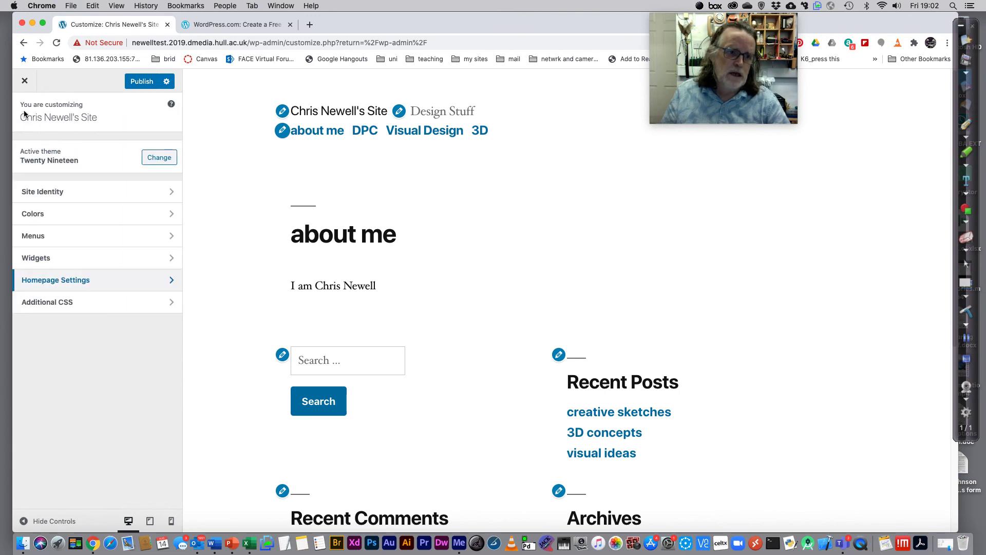